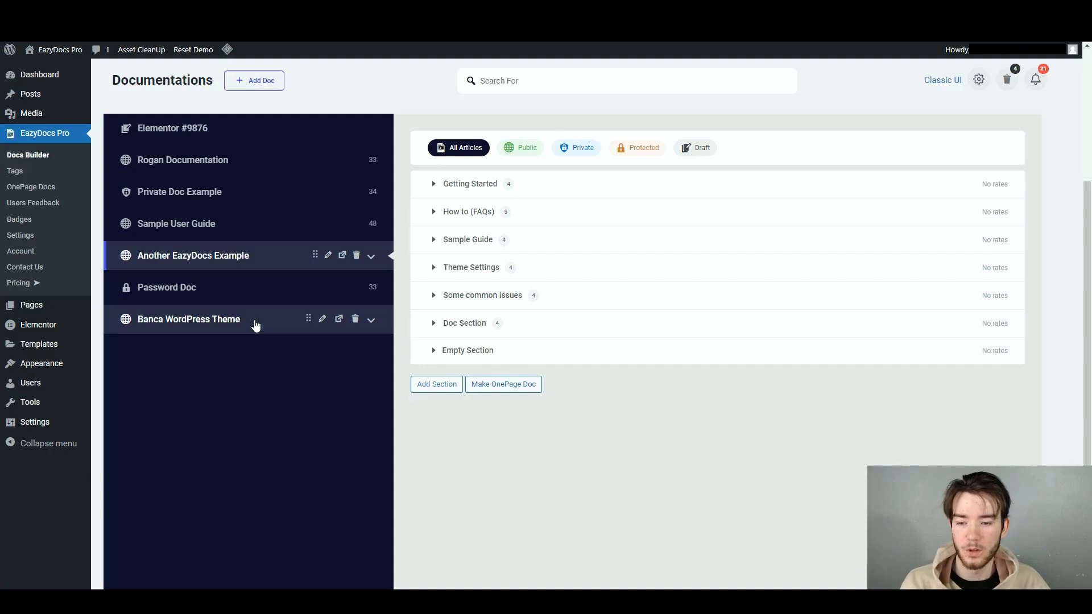
Add a section titled Reviews to the Elementor #9876 documentation.
{"action": "left_click", "coordinate": [204, 137]}
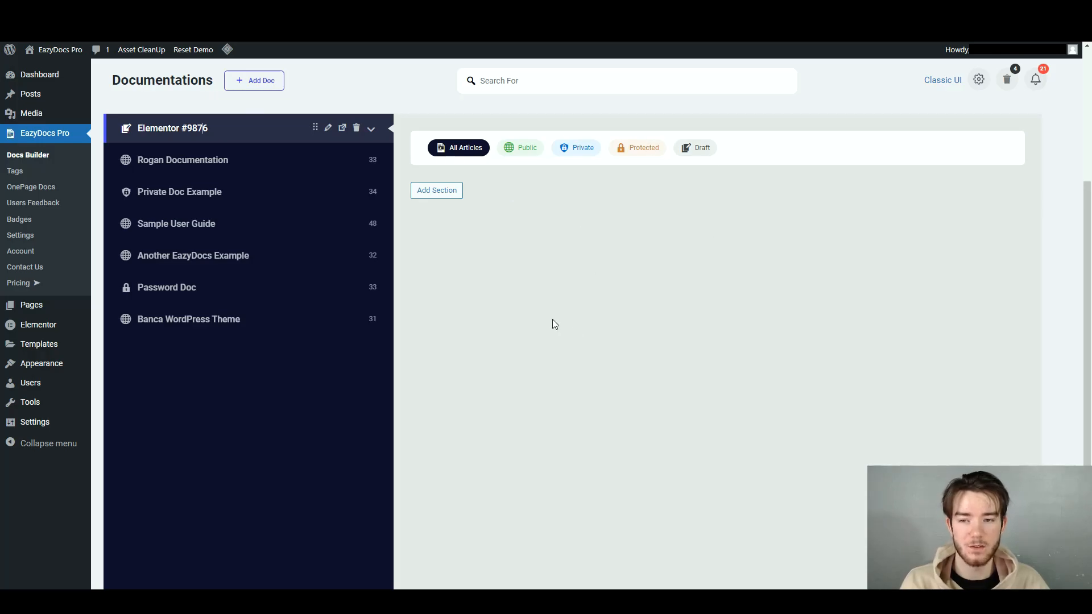
{"action": "left_click", "coordinate": [431, 194]}
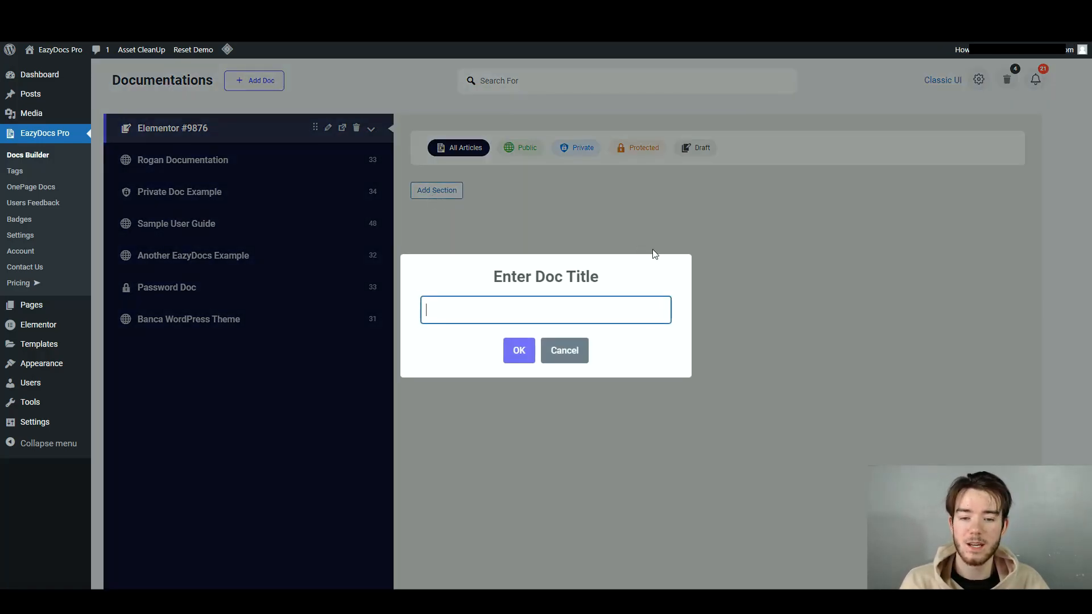
{"action": "left_click", "coordinate": [578, 352]}
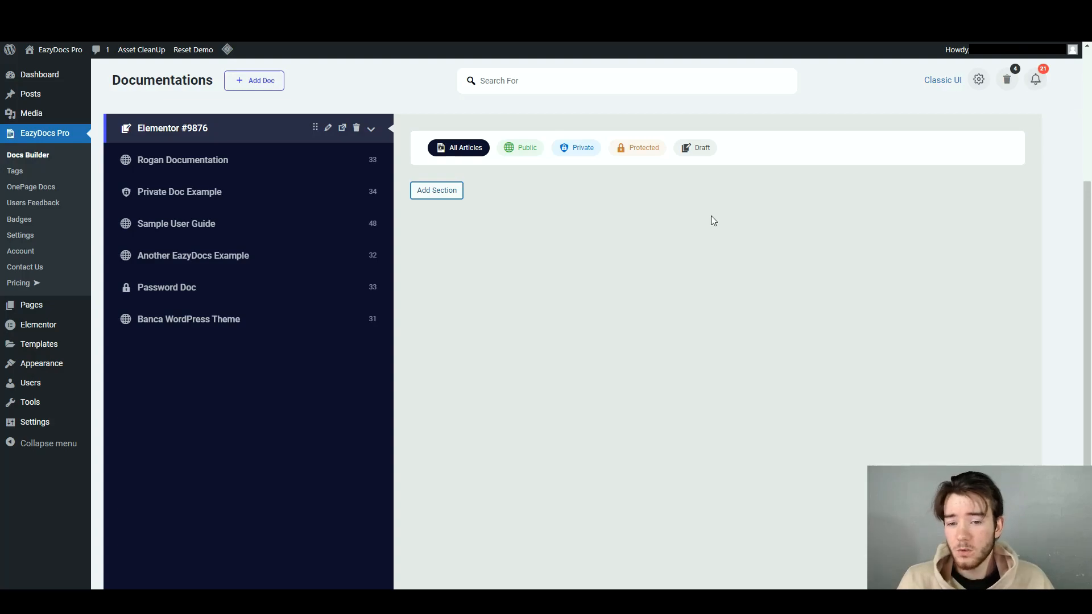
{"action": "left_click", "coordinate": [452, 191]}
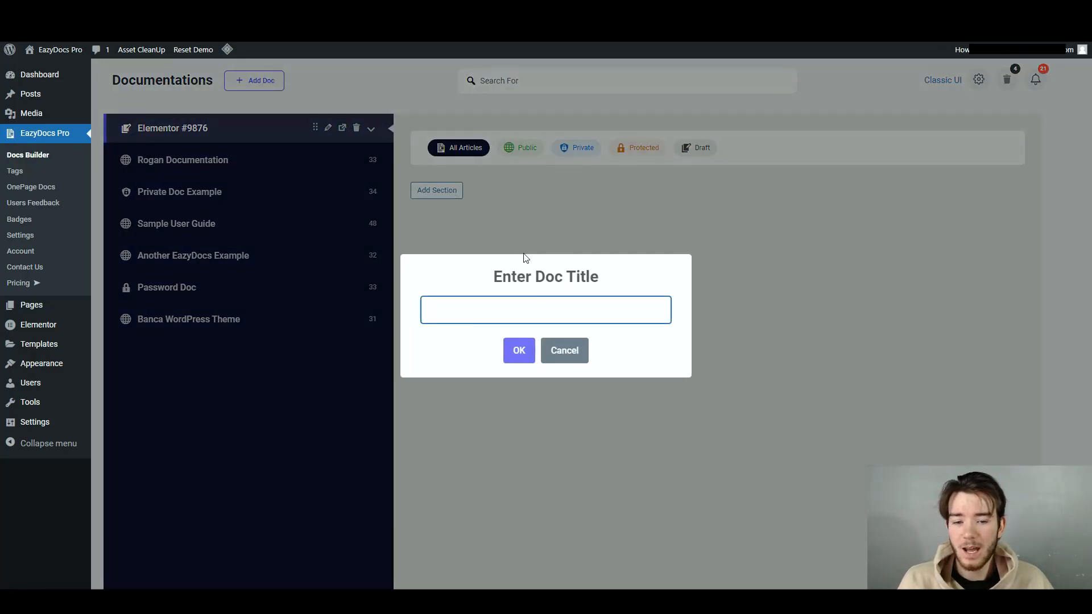
{"action": "type", "text": "Reviews"}
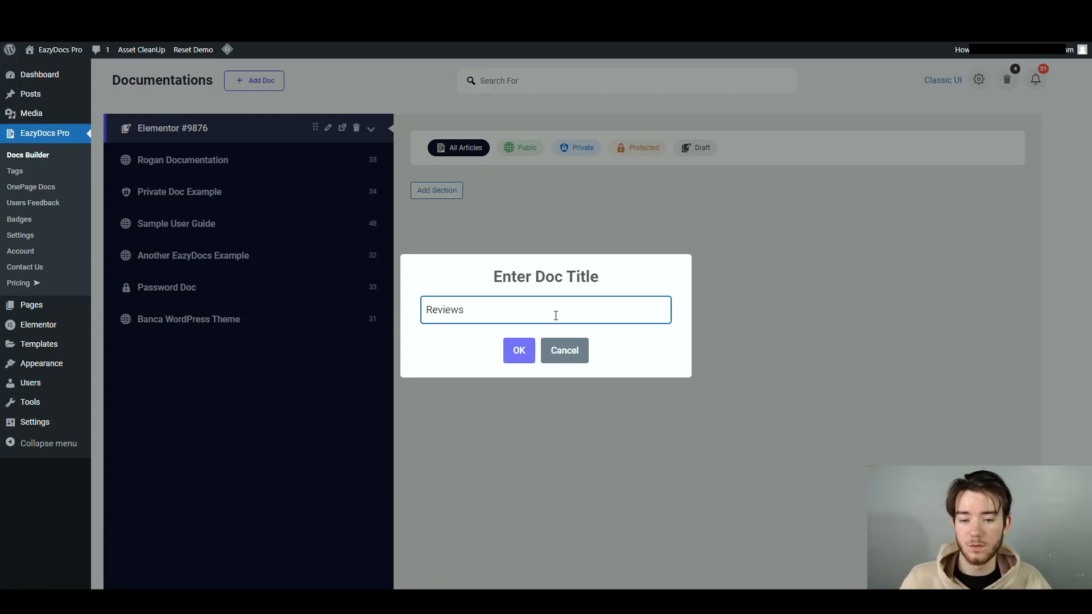
{"action": "left_click", "coordinate": [520, 354]}
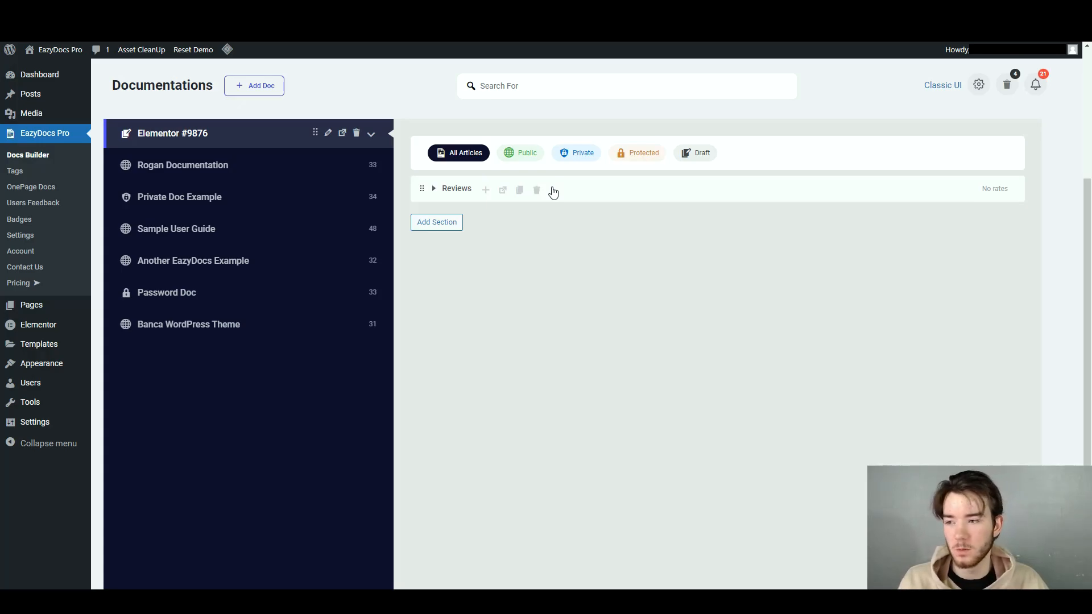
Add a second section titled Software to Elementor #9876 and try to move Reviews below it.
{"action": "left_click", "coordinate": [449, 226]}
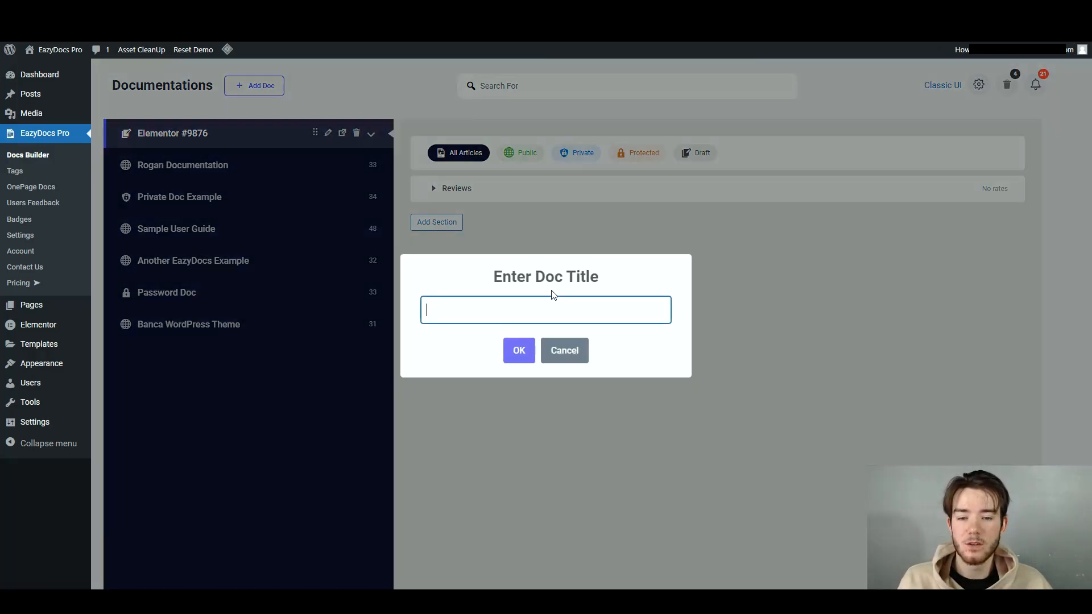
{"action": "type", "text": "Software"}
{"action": "key", "text": "Return"}
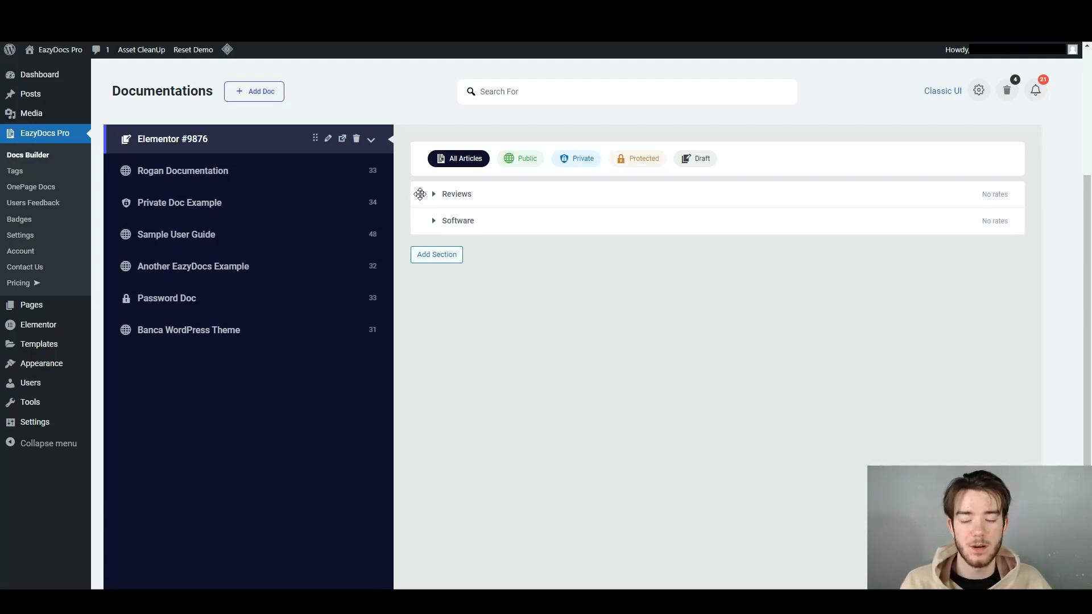
{"action": "left_click_drag", "start_coordinate": [420, 195], "coordinate": [423, 229]}
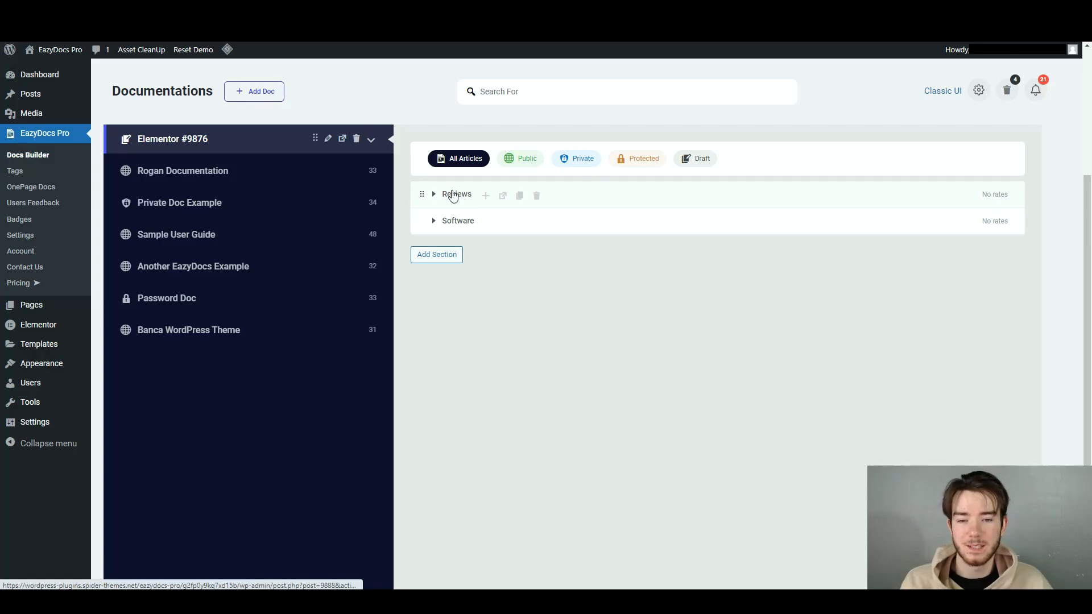
Open the Reviews section for editing and insert a paragraph block reading "Reviews are cool".
{"action": "left_click", "coordinate": [453, 194]}
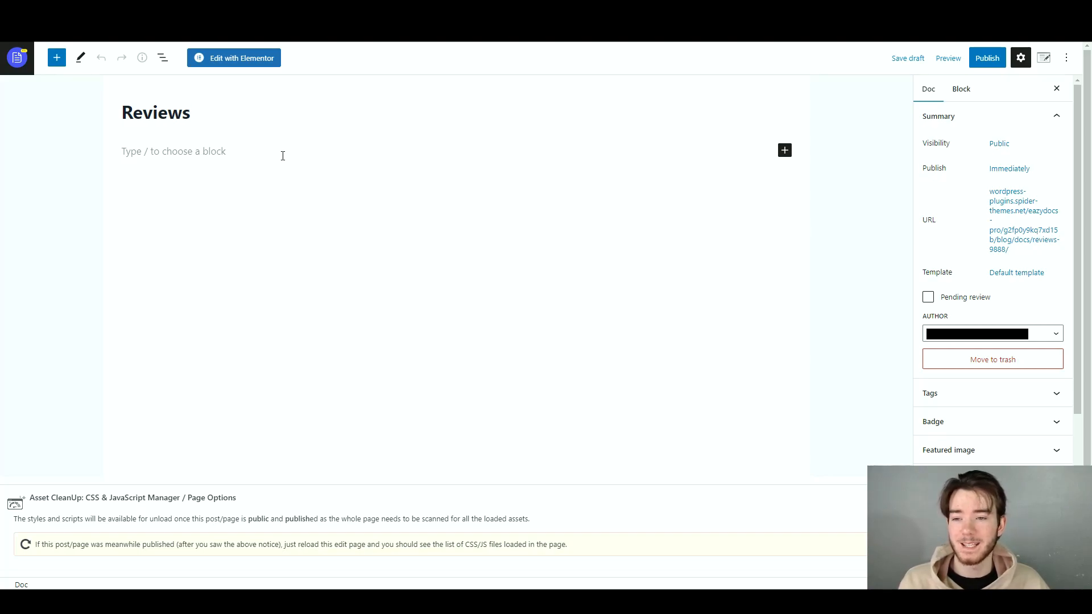
{"action": "left_click", "coordinate": [785, 150]}
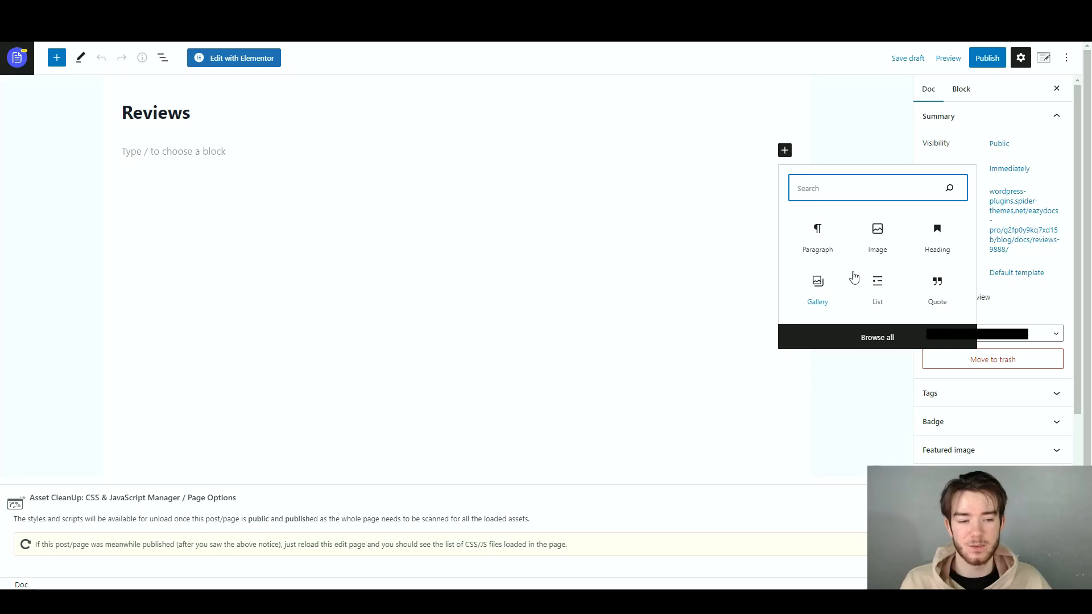
{"action": "left_click", "coordinate": [879, 337]}
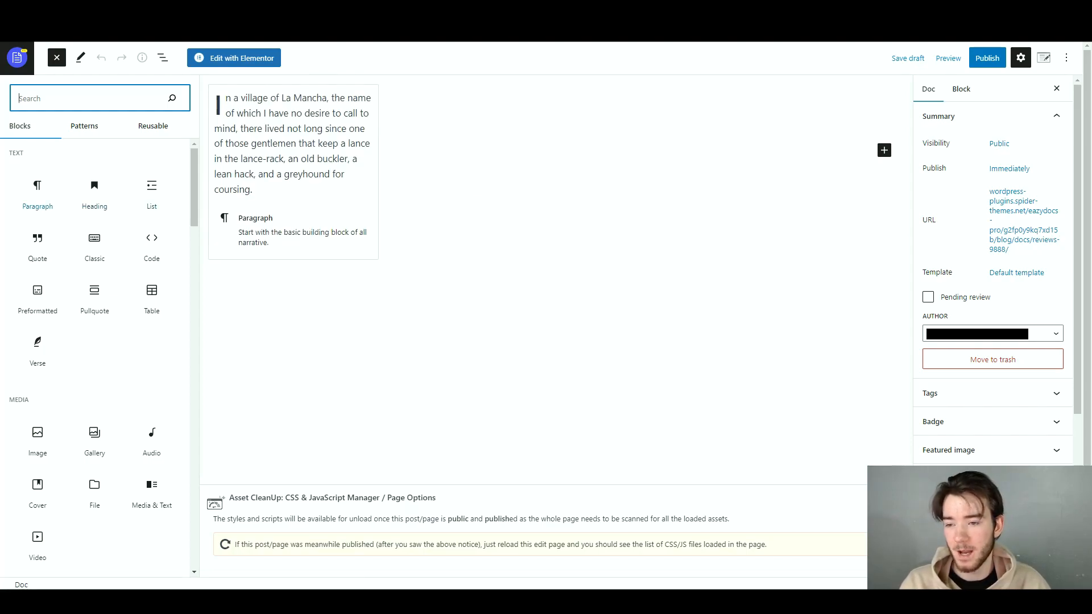
{"action": "left_click", "coordinate": [37, 191]}
{"action": "left_click_drag", "start_coordinate": [57, 190], "coordinate": [292, 157]}
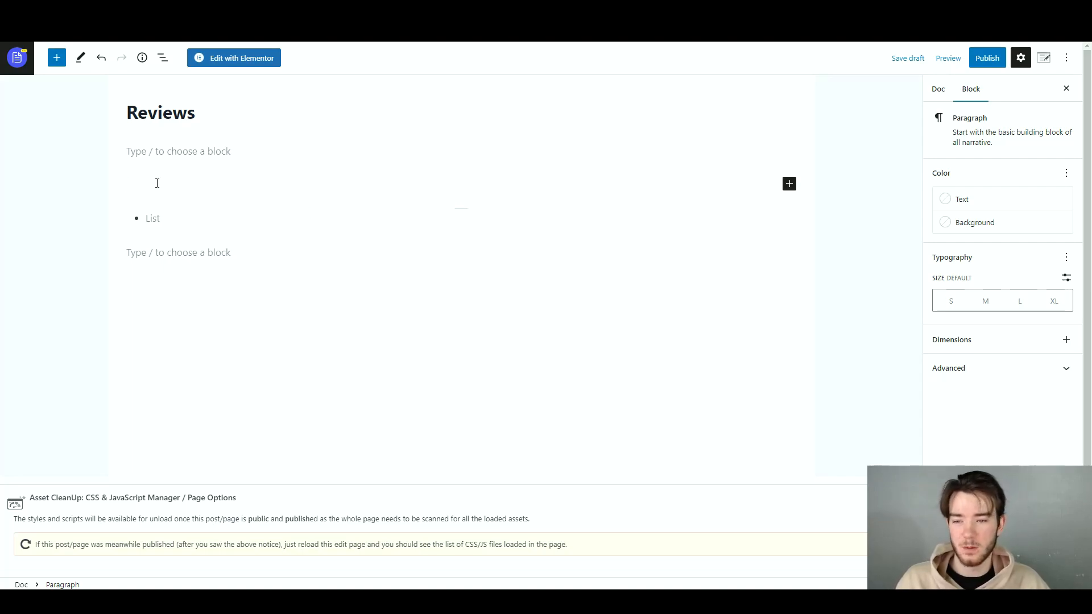
{"action": "type", "text": "Revie"}
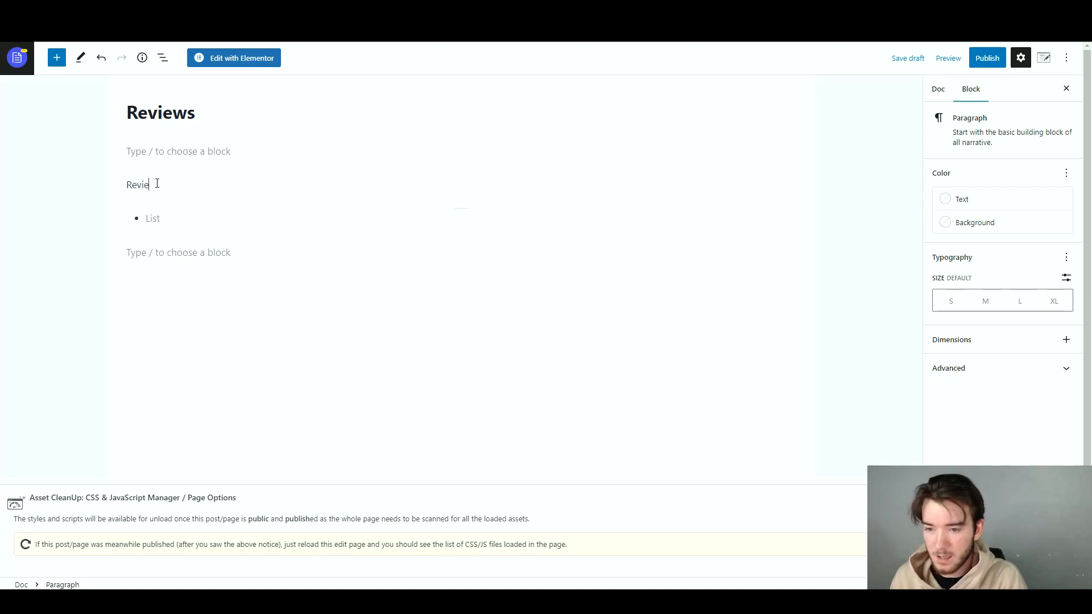
{"action": "type", "text": "ws are cool"}
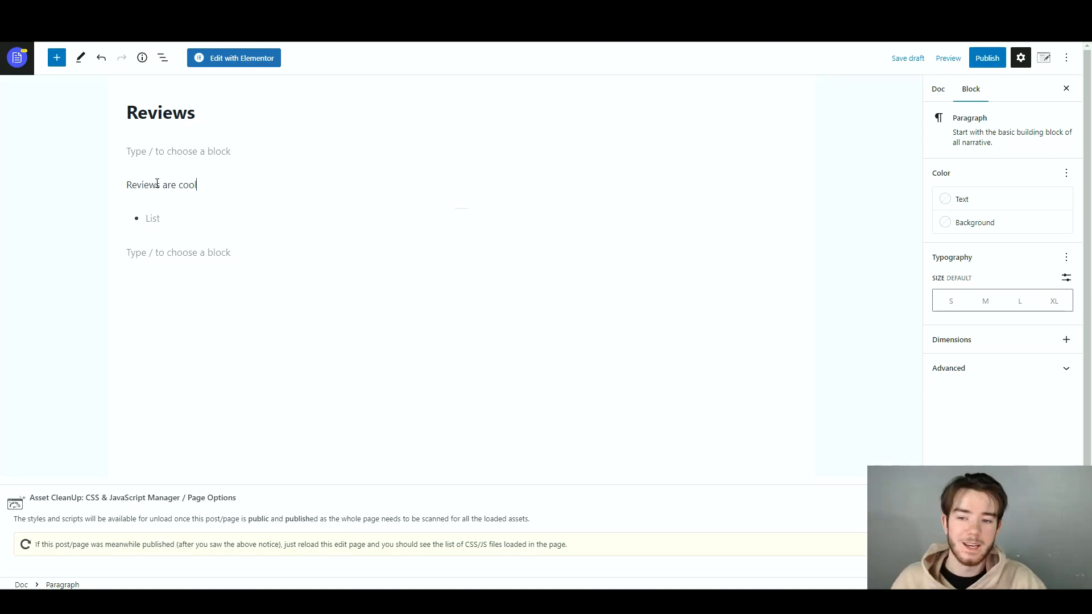
Fill the bulleted list below the paragraph with the items "Reviews" and "Softwares".
{"action": "mouse_move", "coordinate": [234, 199]}
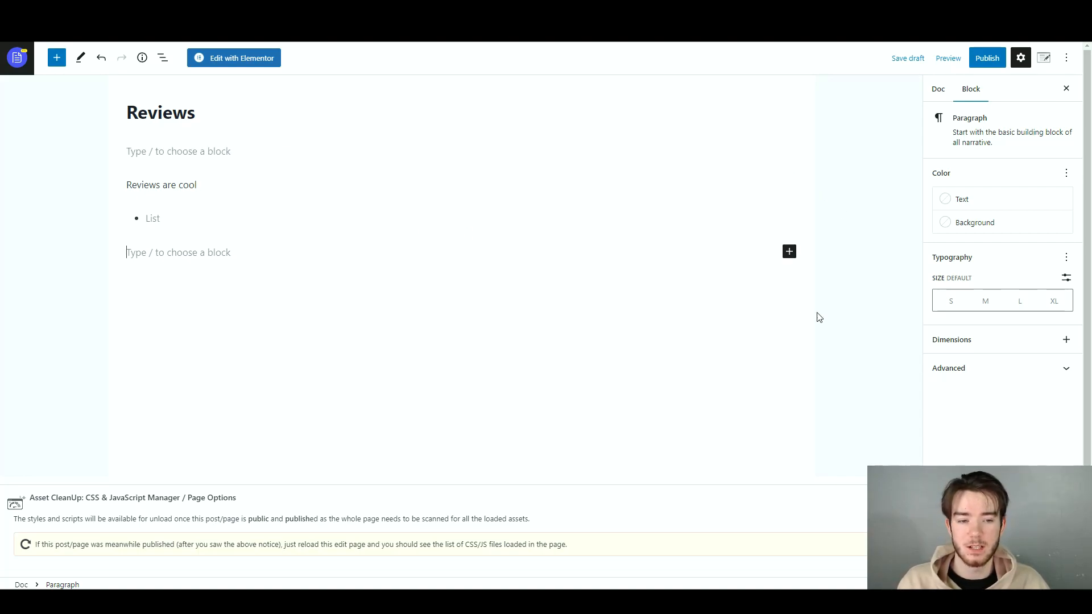
{"action": "left_click", "coordinate": [789, 252]}
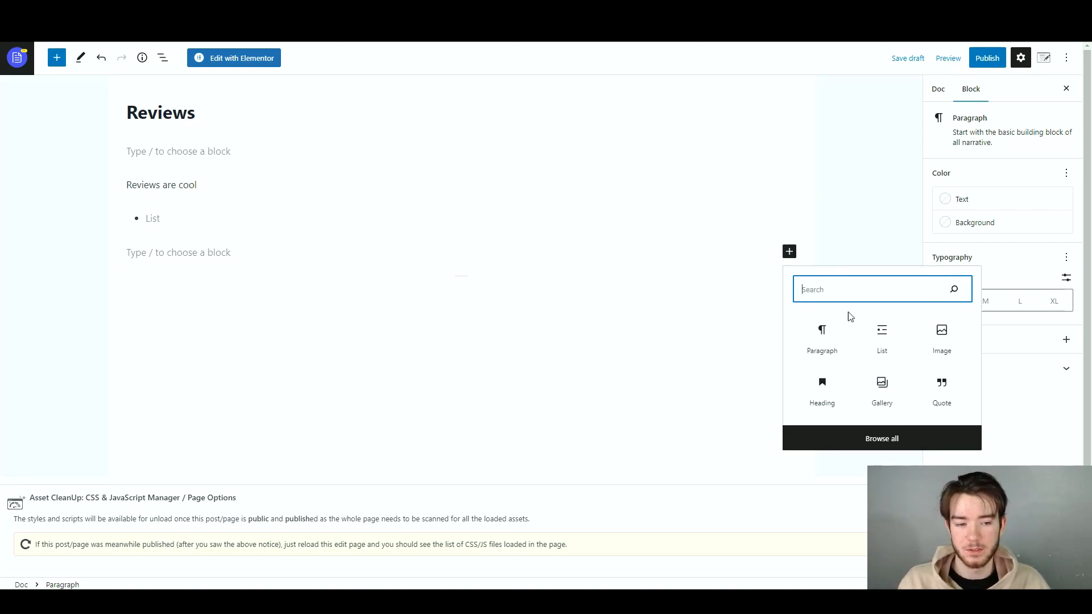
{"action": "left_click", "coordinate": [880, 438]}
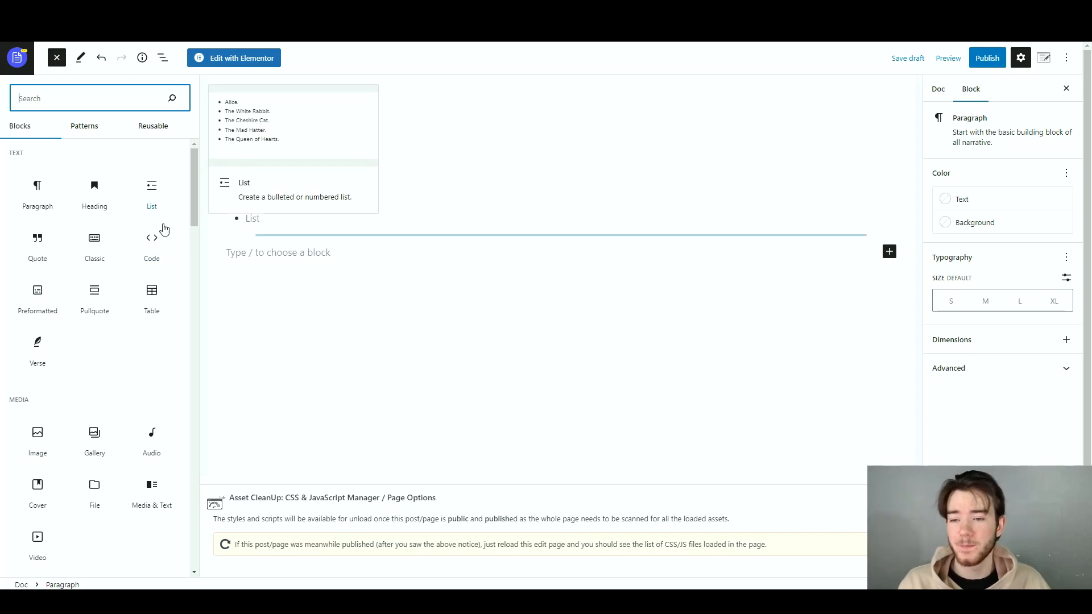
{"action": "left_click", "coordinate": [273, 219]}
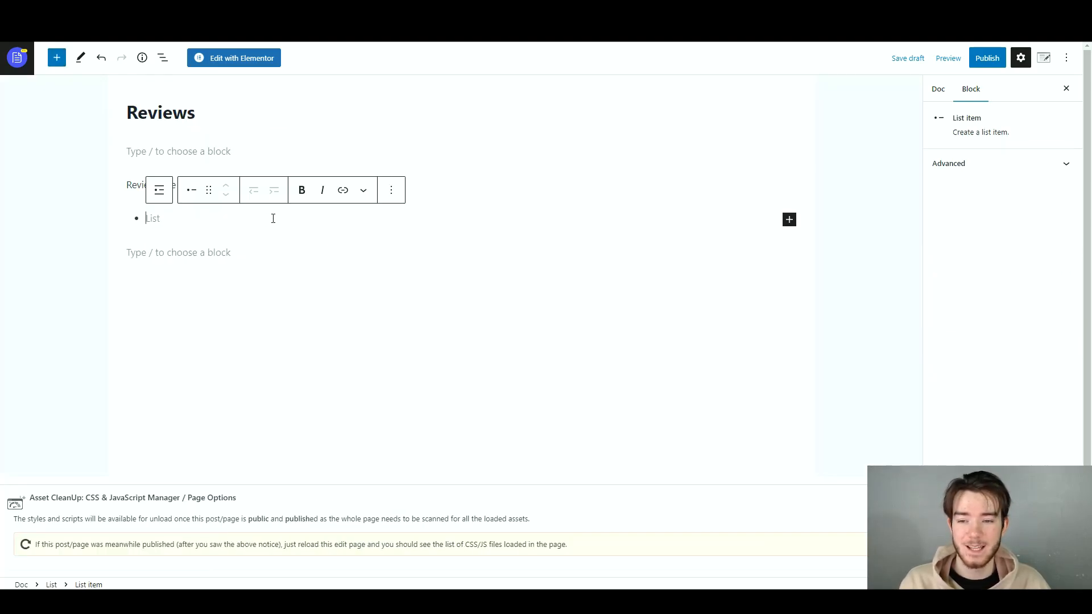
{"action": "type", "text": "Reviews"}
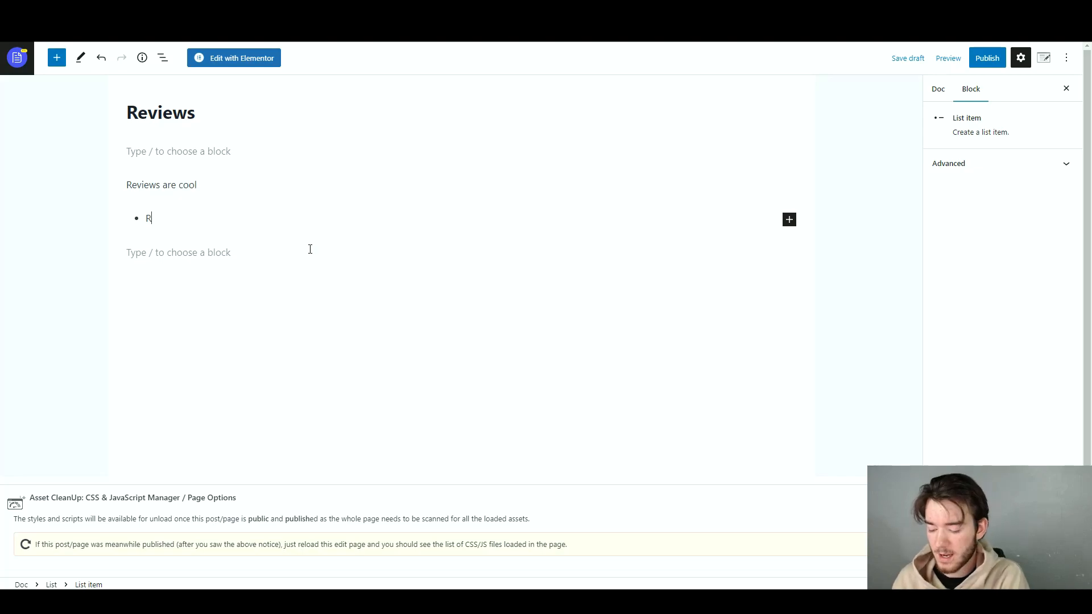
{"action": "key", "text": "Return"}
{"action": "type", "text": "Softwares"}
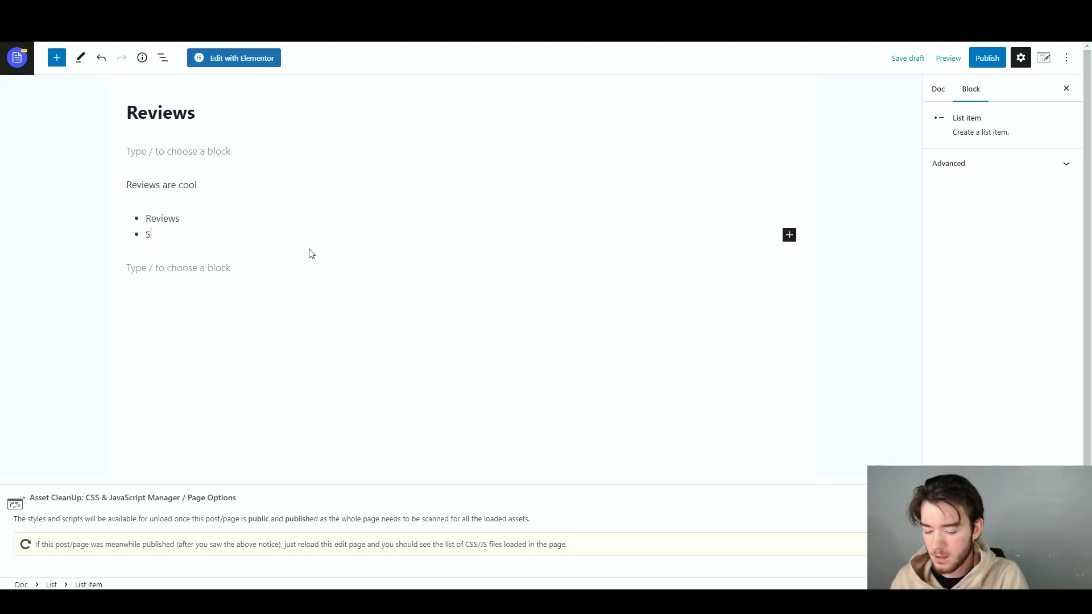
{"action": "key", "text": "Return"}
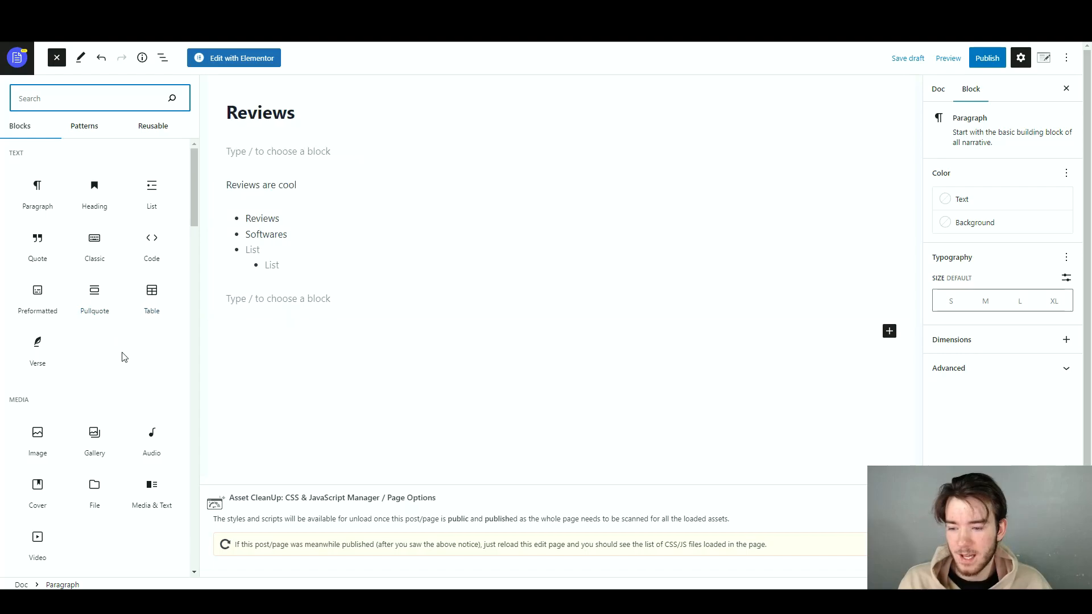
Insert two Image blocks at the end of the Reviews doc.
{"action": "scroll", "coordinate": [124, 357], "scroll_direction": "down", "scroll_amount": 4}
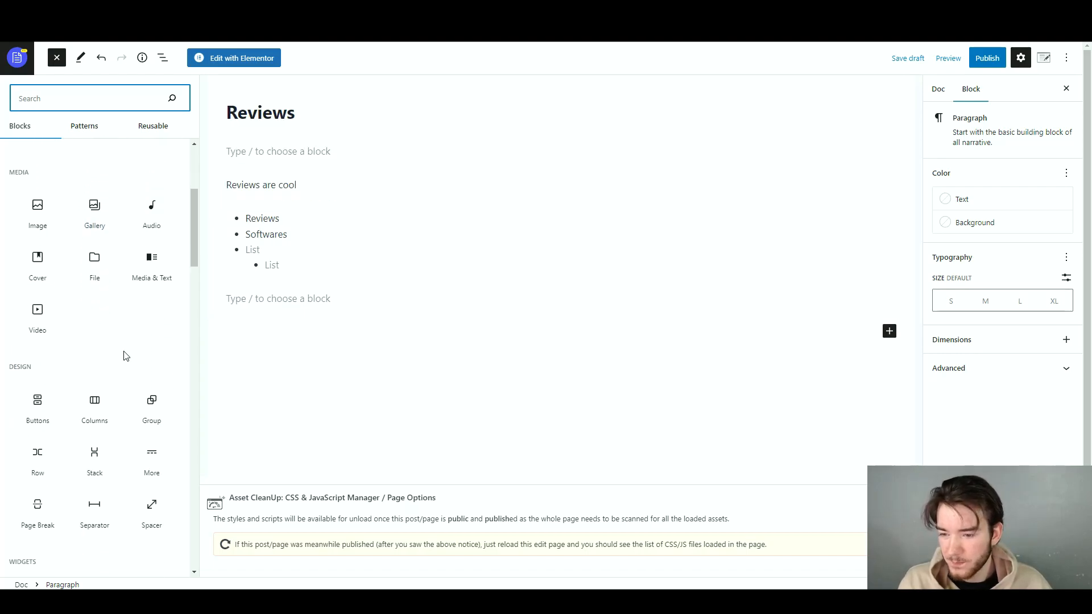
{"action": "left_click", "coordinate": [37, 213]}
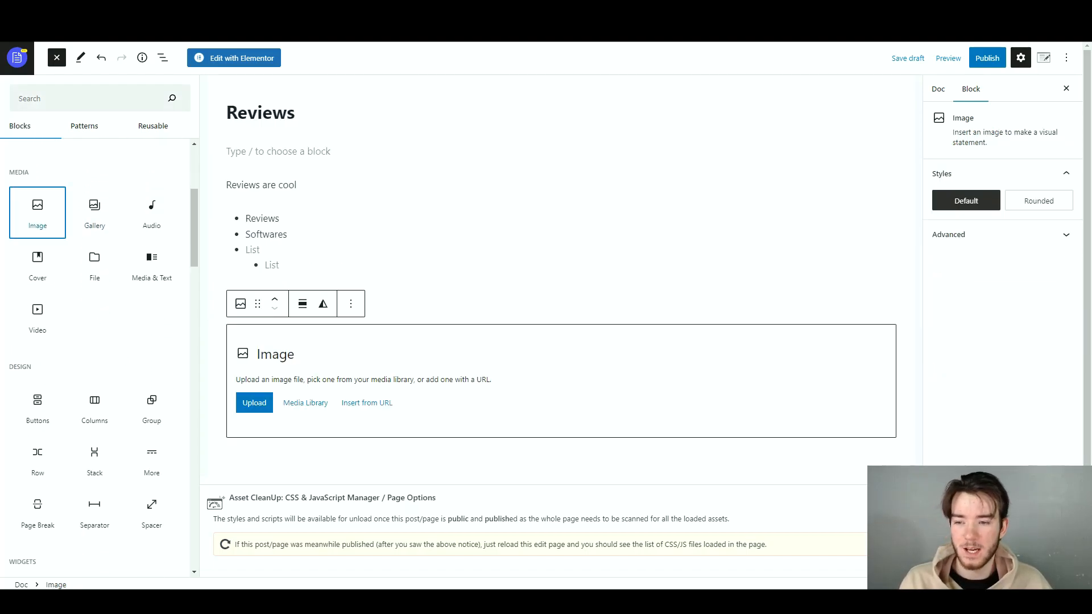
{"action": "left_click", "coordinate": [38, 213]}
{"action": "scroll", "coordinate": [390, 428], "scroll_direction": "down", "scroll_amount": 2}
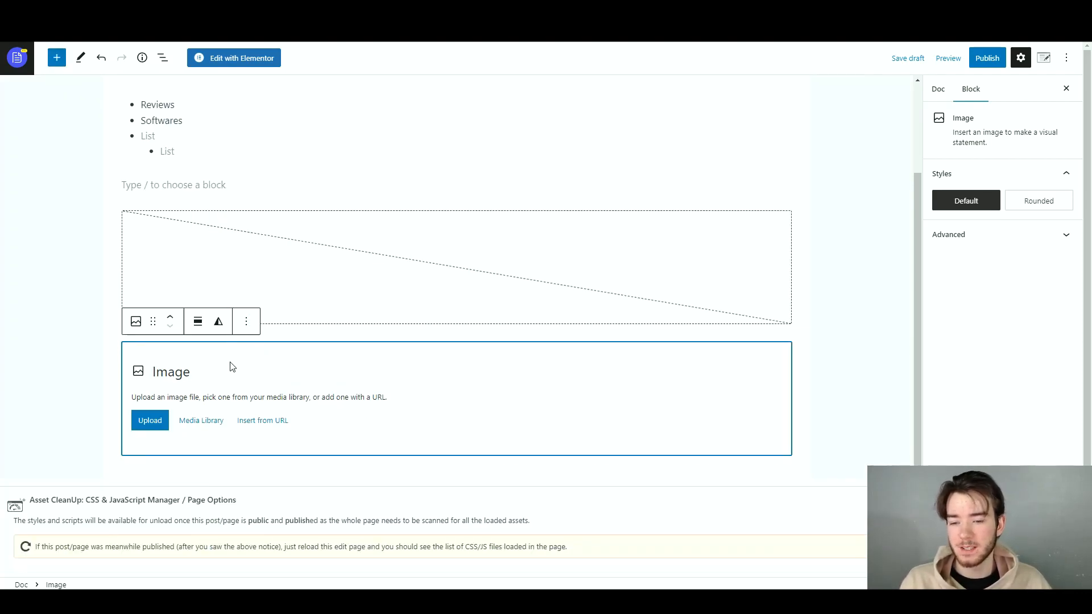
Try to remove the last Image block from the Reviews doc.
{"action": "left_click", "coordinate": [249, 323]}
{"action": "left_click", "coordinate": [268, 287]}
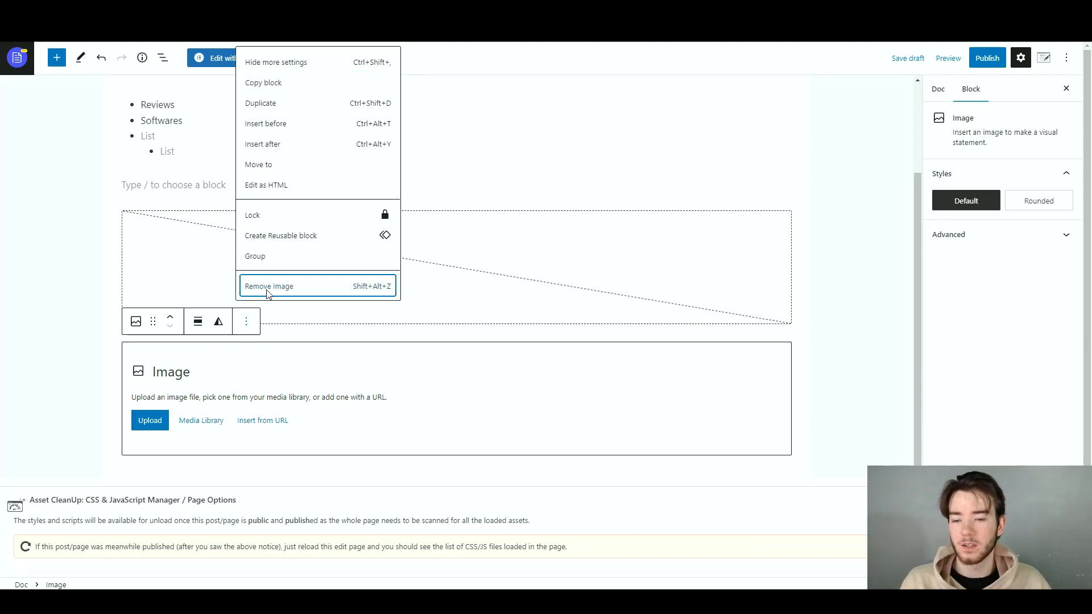
{"action": "left_click", "coordinate": [483, 472]}
{"action": "left_click", "coordinate": [396, 345]}
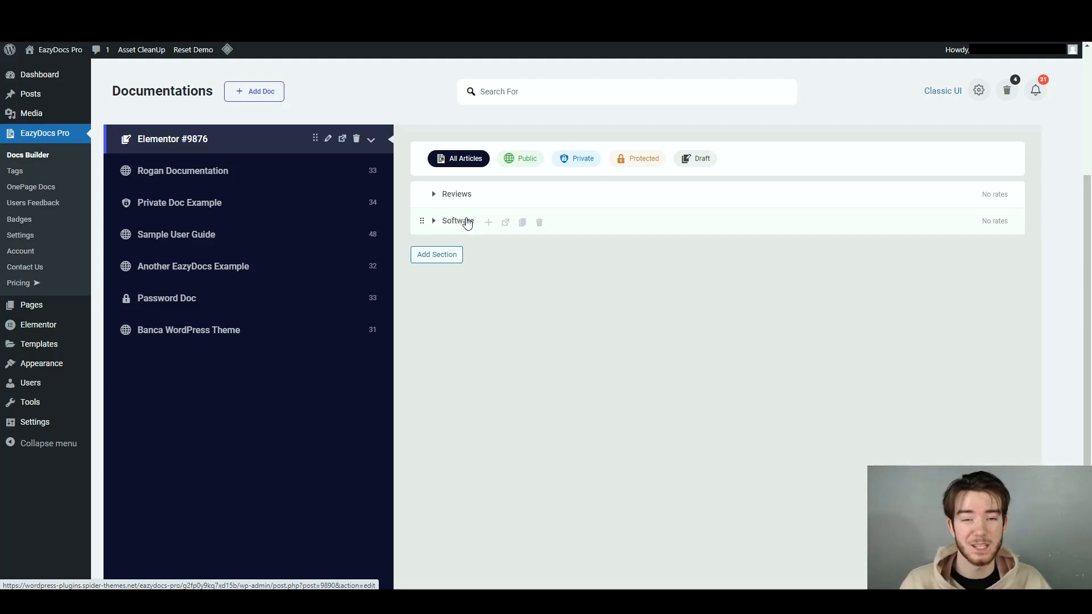
Browse the section lists of the other documentations, from Rogan Documentation down to Banca WordPress Theme.
{"action": "left_click", "coordinate": [246, 169]}
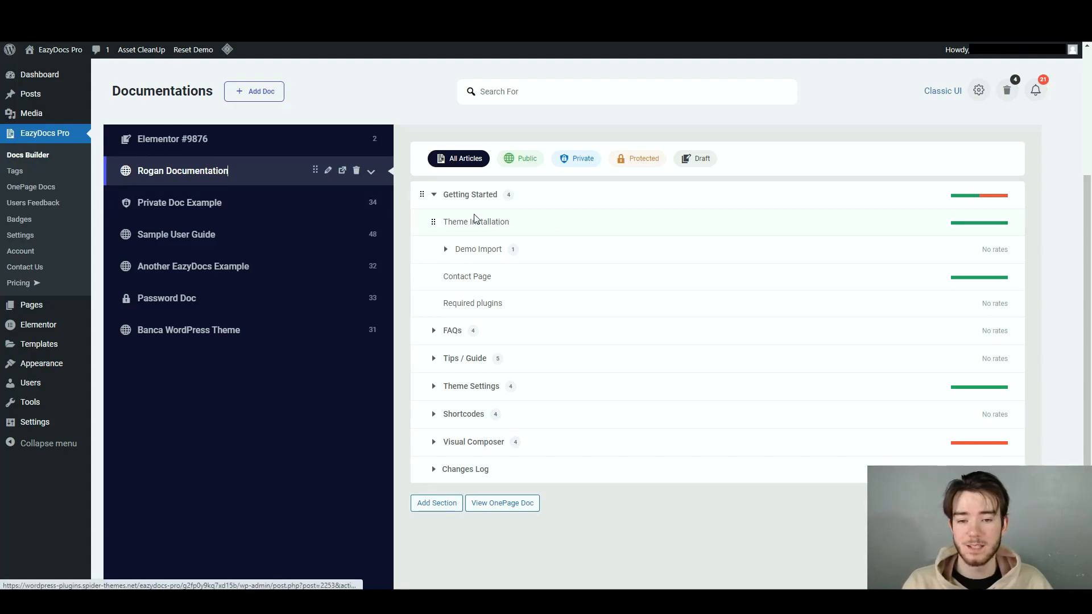
{"action": "left_click", "coordinate": [214, 206]}
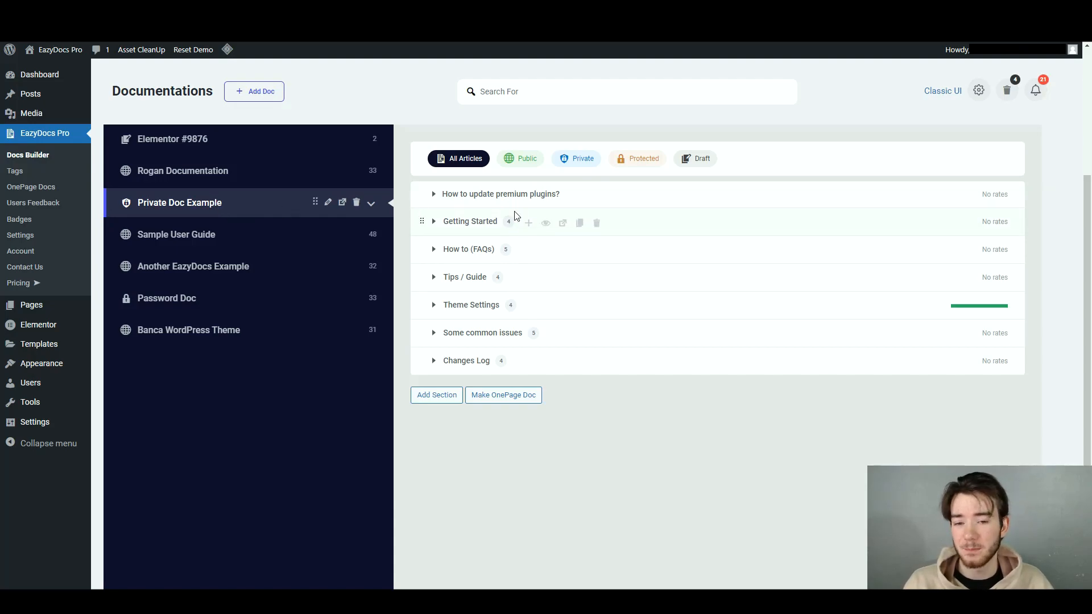
{"action": "left_click", "coordinate": [228, 240]}
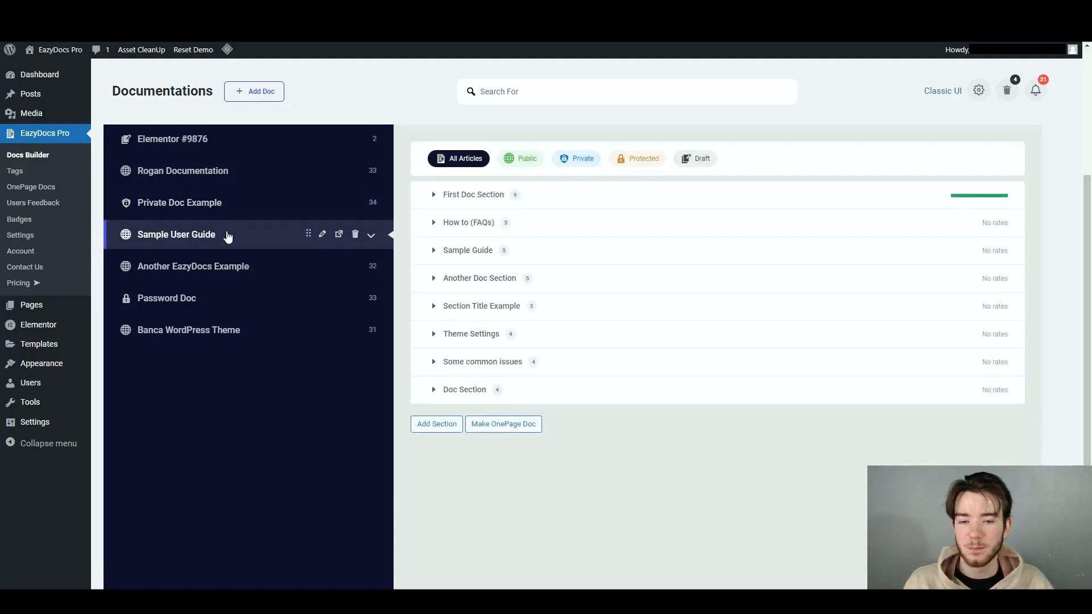
{"action": "left_click", "coordinate": [227, 273]}
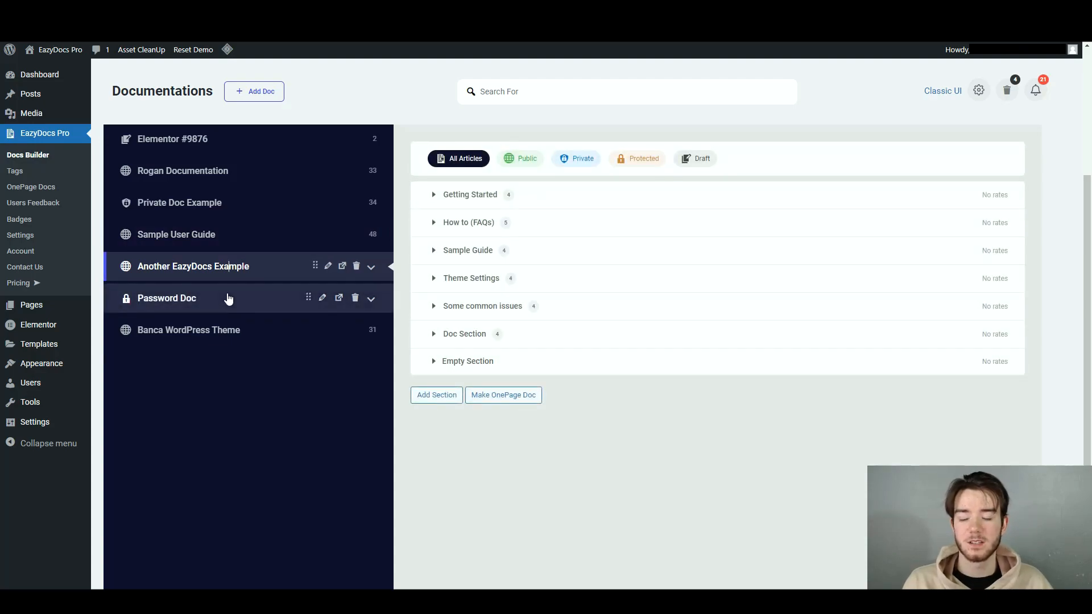
{"action": "left_click", "coordinate": [228, 299]}
{"action": "left_click", "coordinate": [231, 329]}
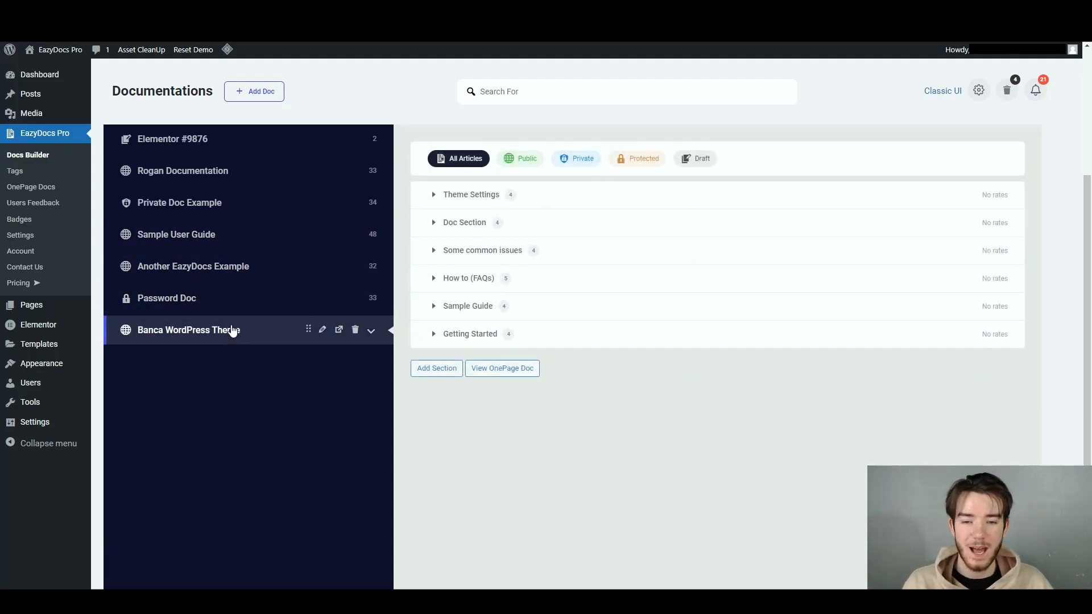
Expand the Getting Started section of Password Doc to view its articles.
{"action": "left_click", "coordinate": [239, 300]}
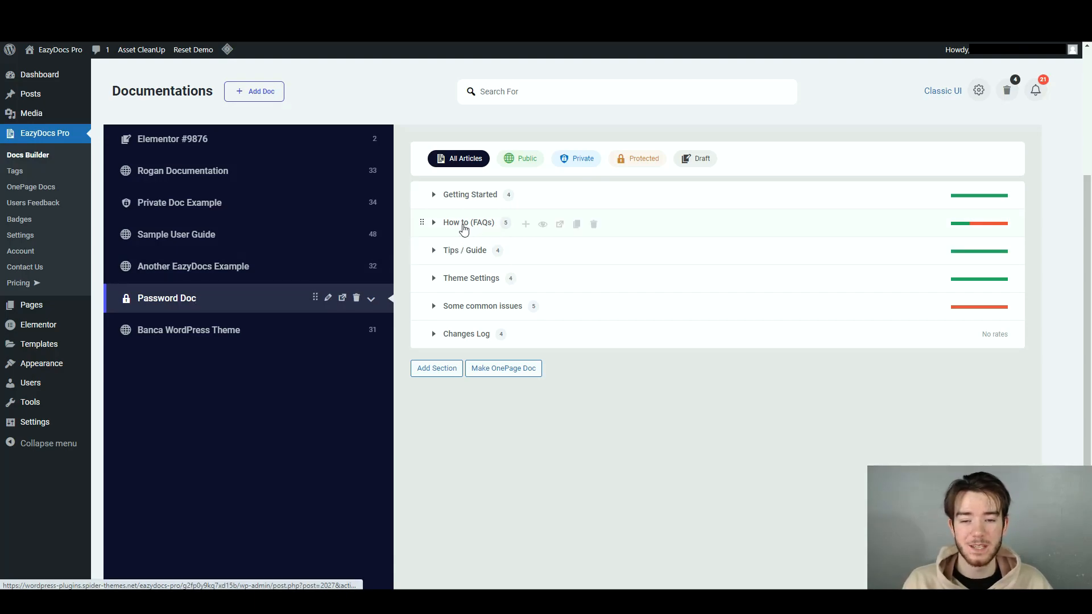
{"action": "left_click", "coordinate": [472, 194]}
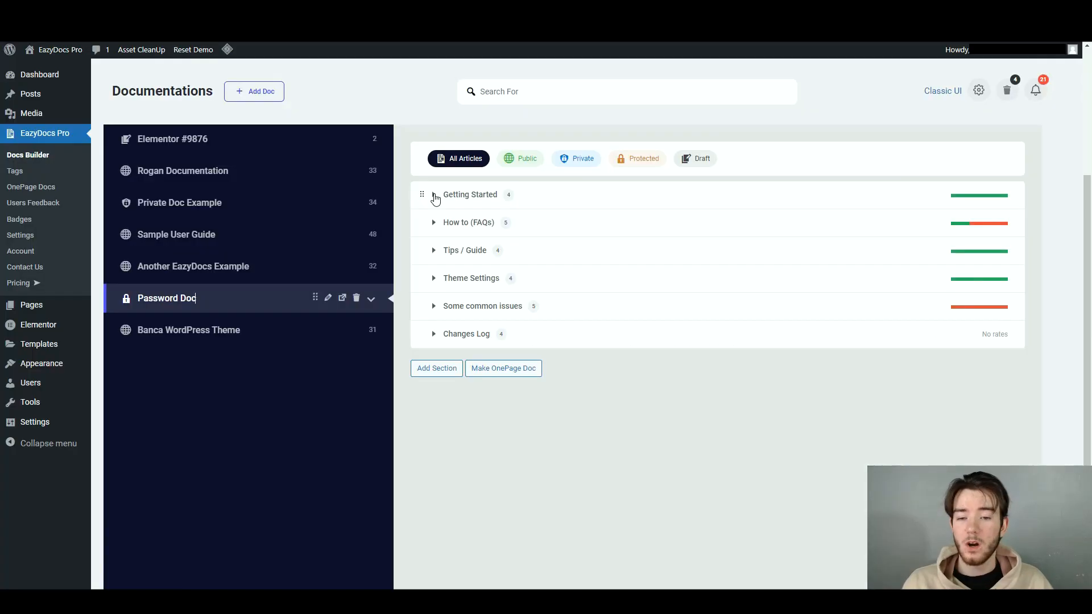
{"action": "left_click", "coordinate": [434, 195]}
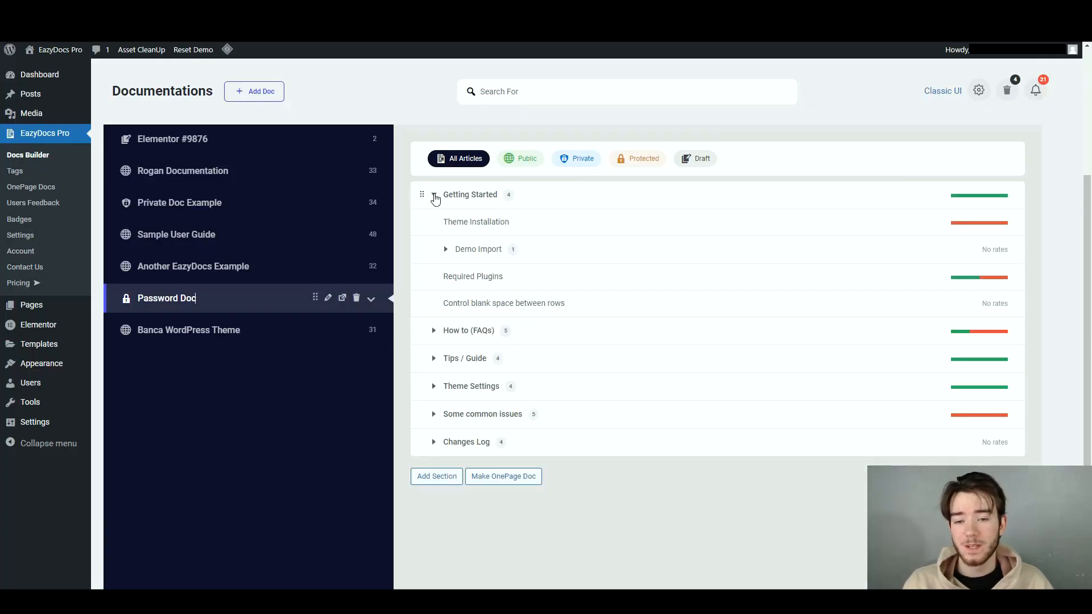
Expand the Demo Import article and the How to (FAQs) section of Password Doc to view their nested articles.
{"action": "mouse_move", "coordinate": [468, 224]}
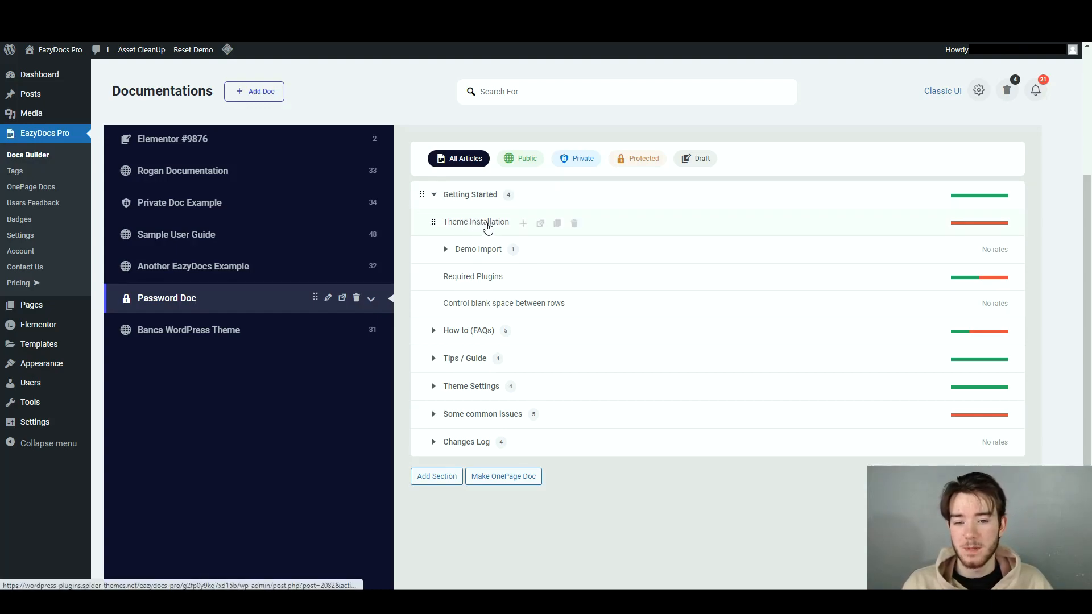
{"action": "left_click", "coordinate": [446, 250]}
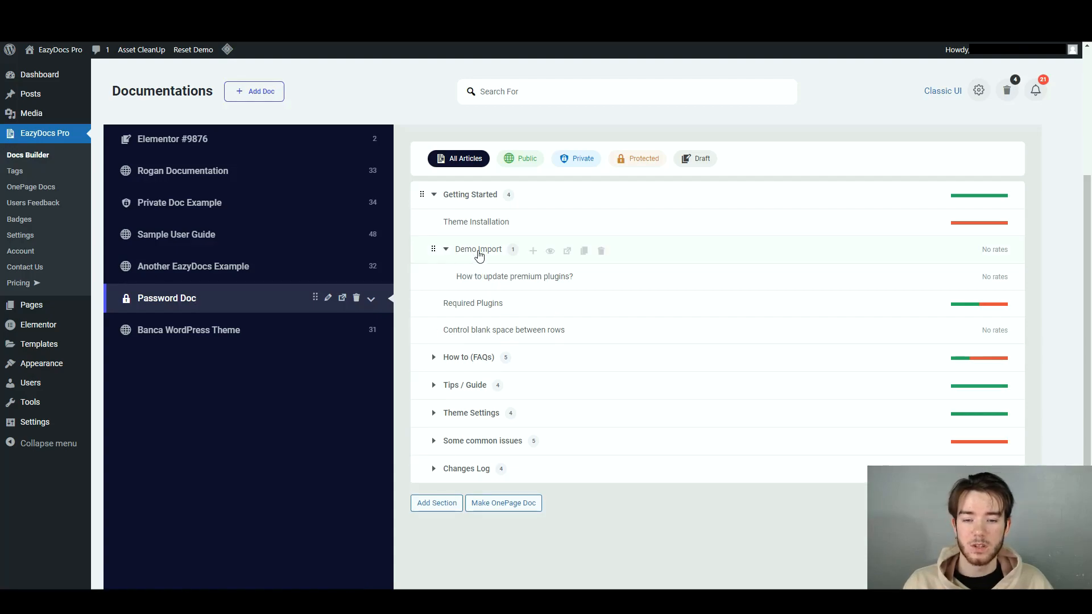
{"action": "mouse_move", "coordinate": [498, 279]}
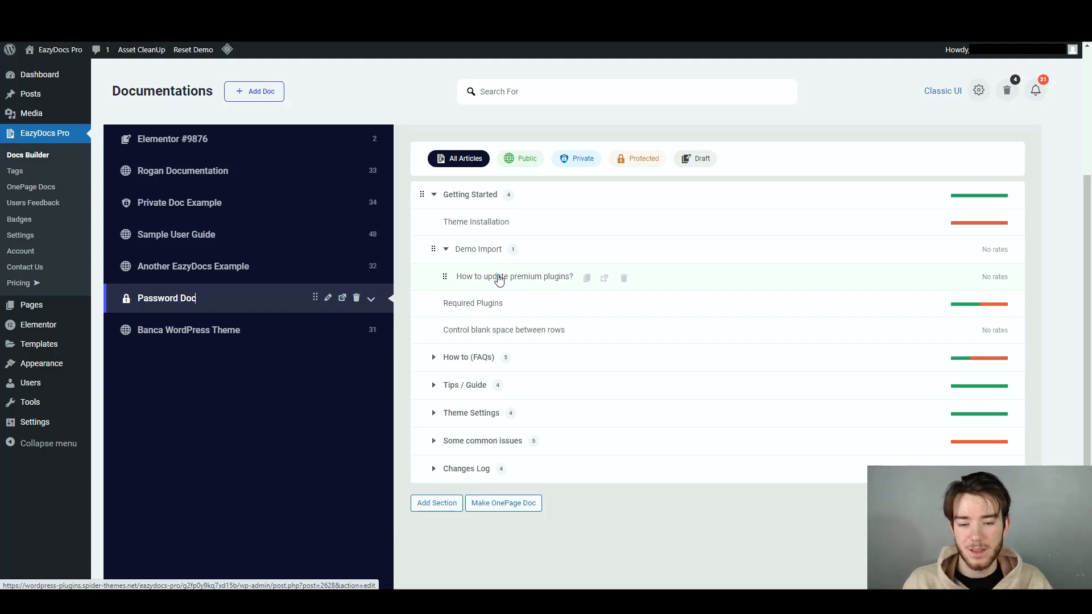
{"action": "left_click", "coordinate": [433, 357]}
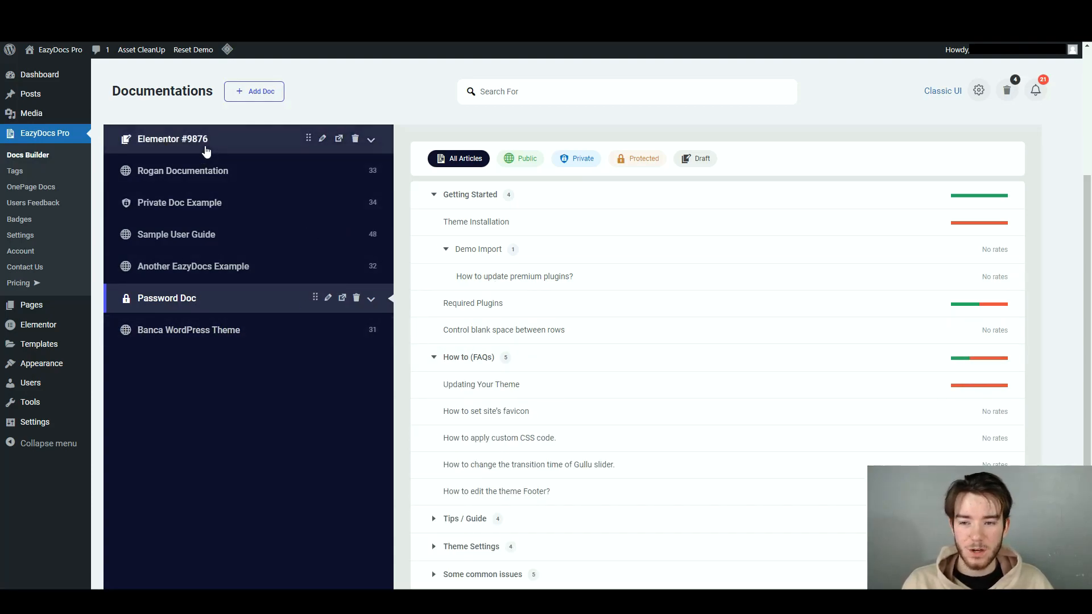
Add a child doc named Reviews2 under the Reviews section of the Elementor #9876 documentation.
{"action": "left_click", "coordinate": [210, 148]}
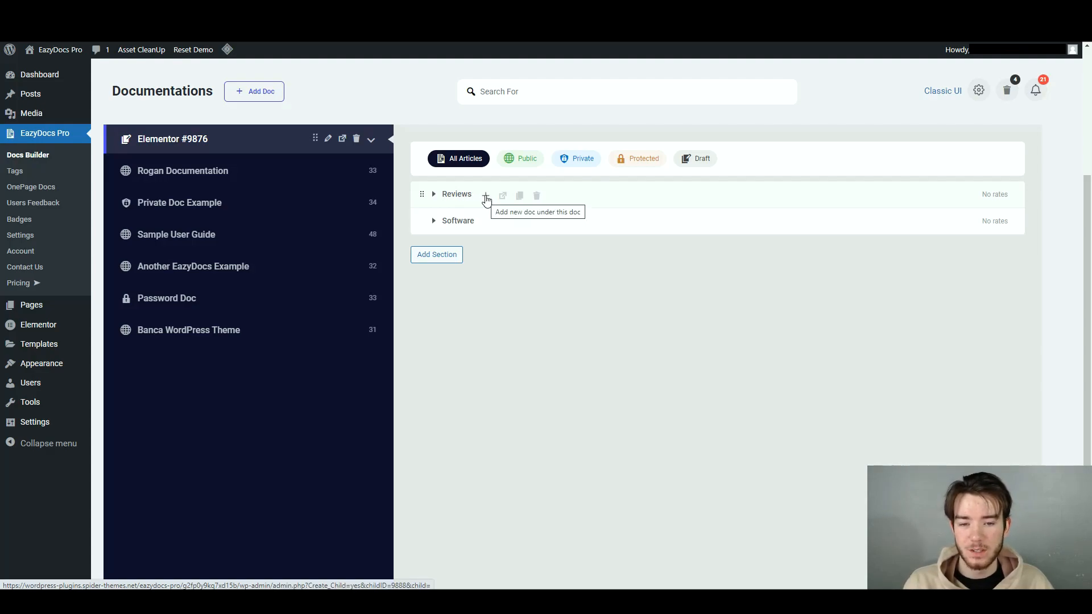
{"action": "left_click", "coordinate": [485, 196]}
{"action": "type", "text": "Reviews2"}
{"action": "left_click", "coordinate": [522, 348]}
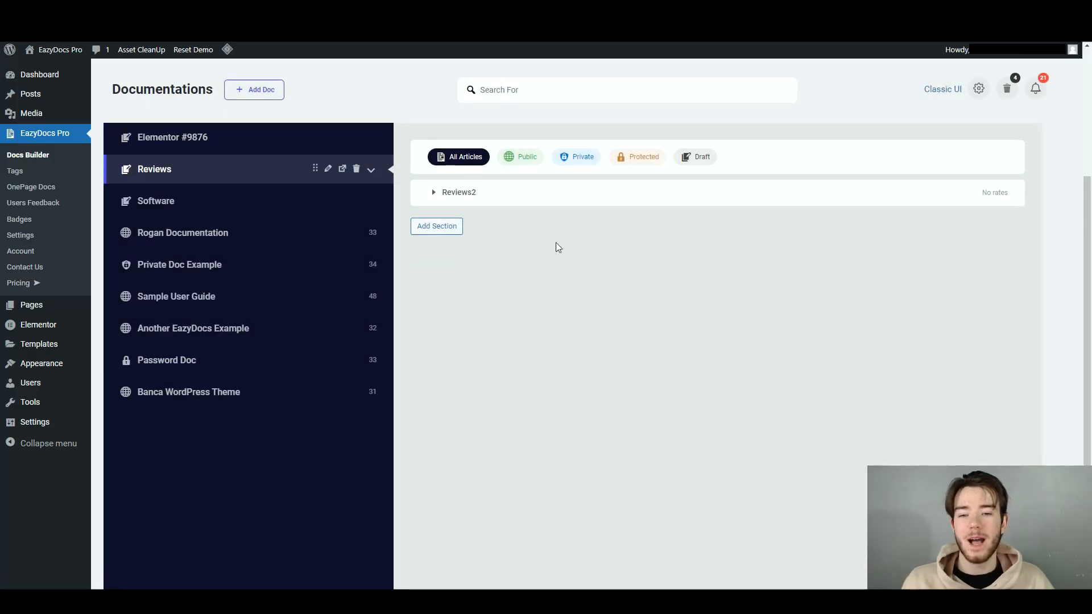